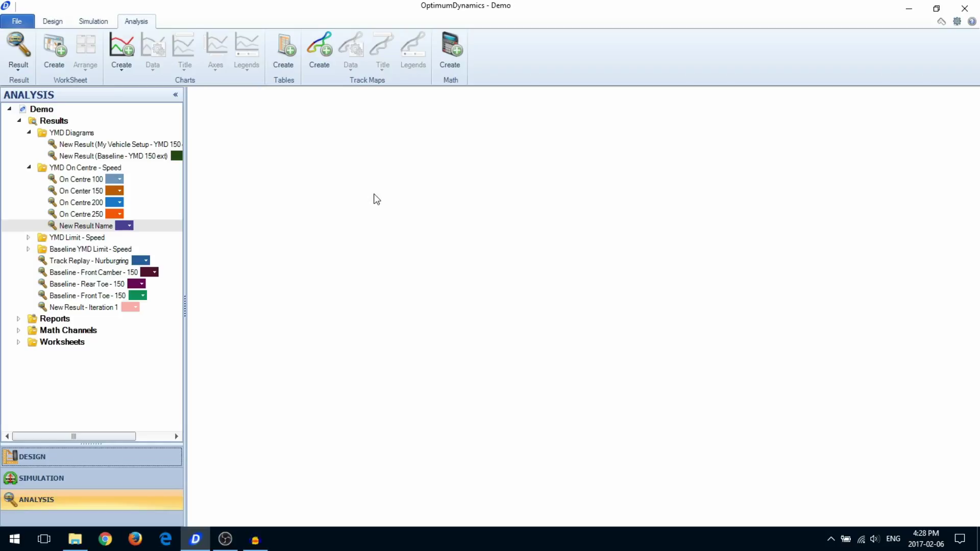
- Select the top-level Results folder in the Analysis tree
click(65, 125)
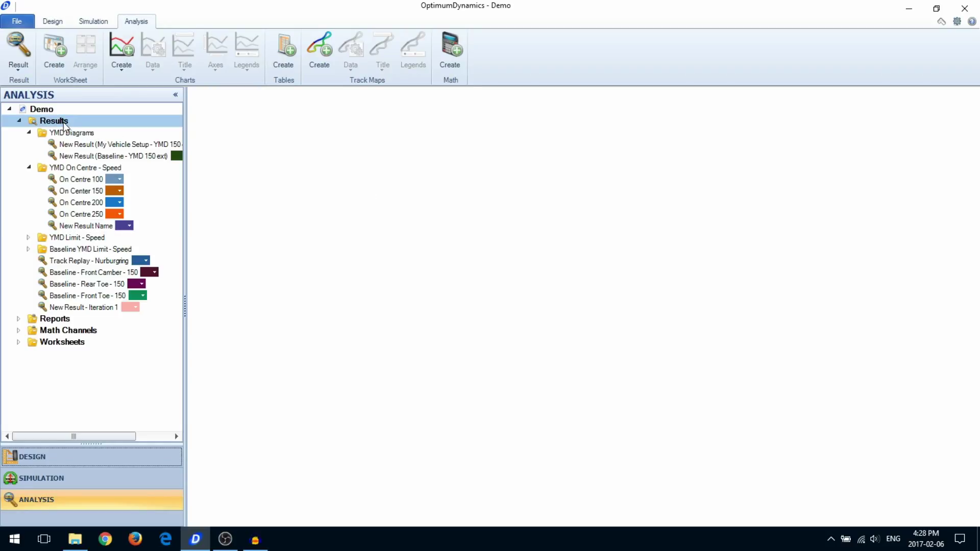
- Open Track Replay - Nurburging and add the Vehicle Control and Chassis Roll Angle channels to its table
double_click(90, 261)
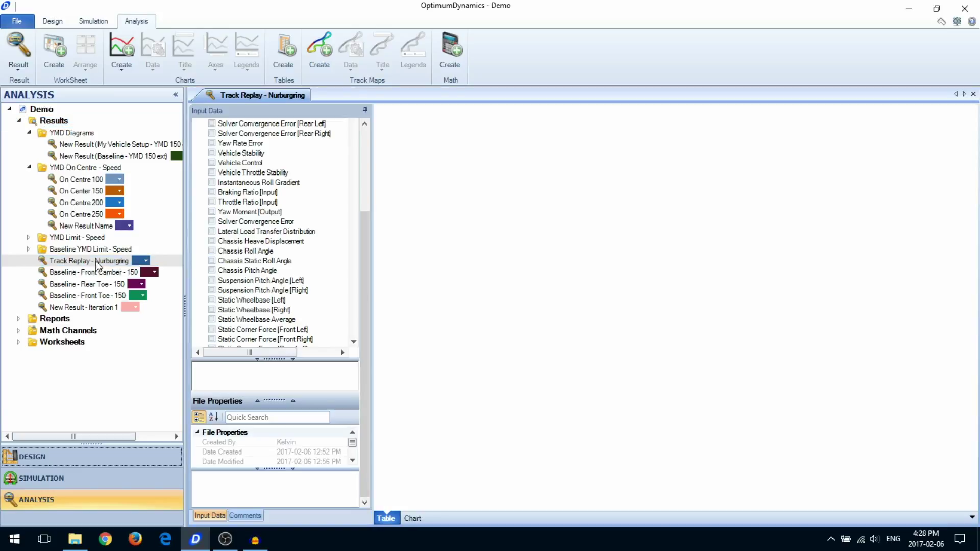
drag(364, 258, 366, 145)
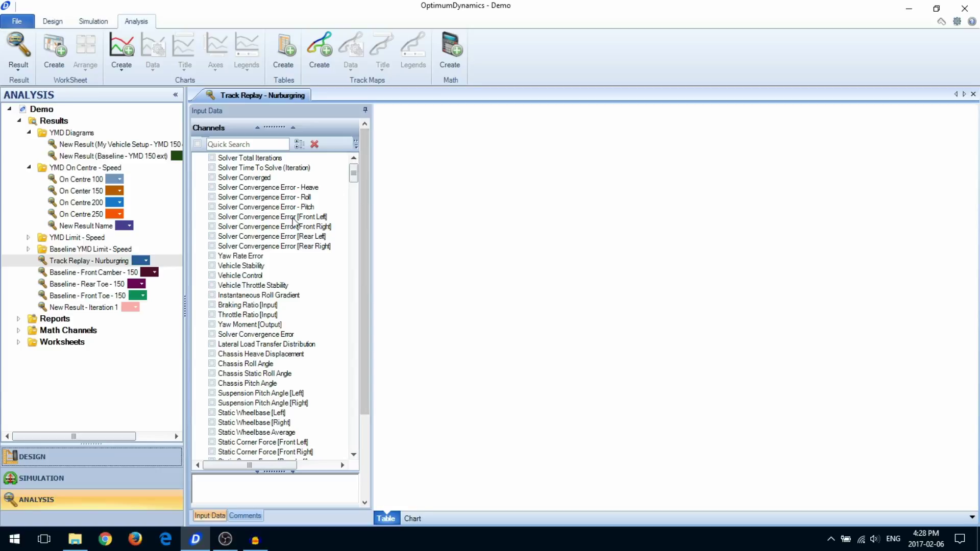
click(213, 276)
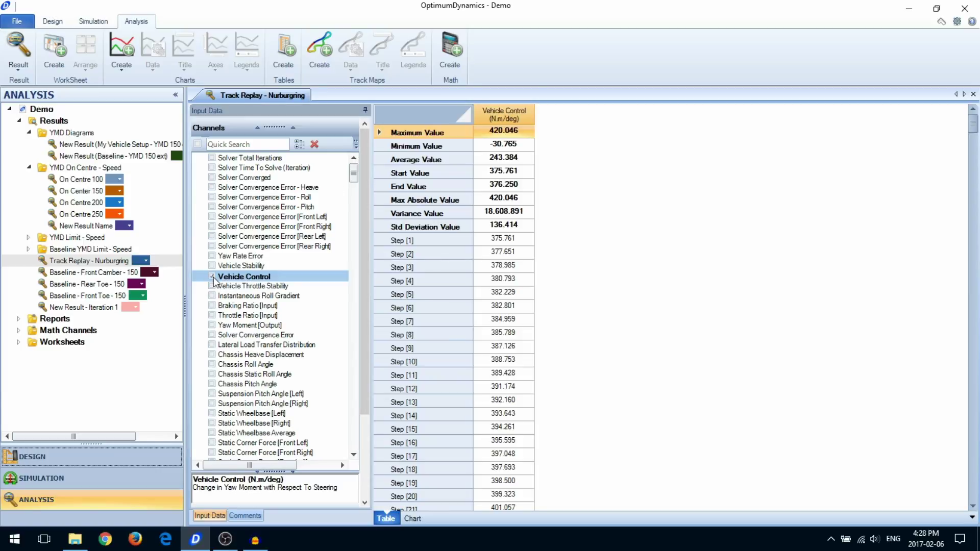
click(212, 366)
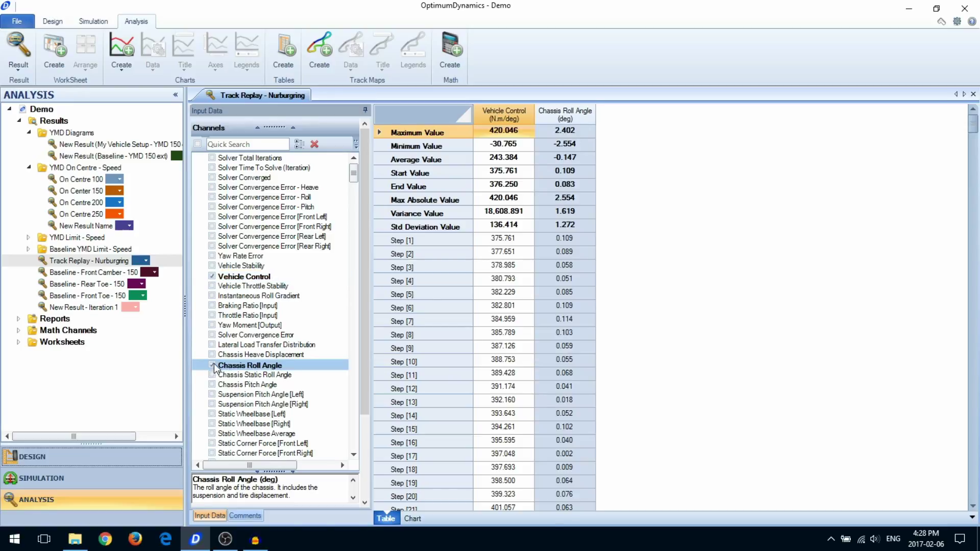
click(198, 145)
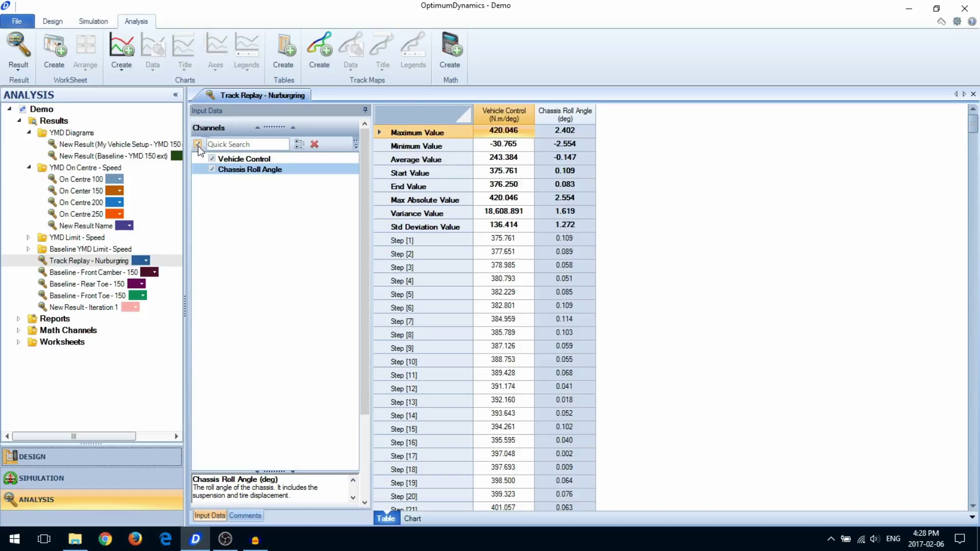
click(198, 145)
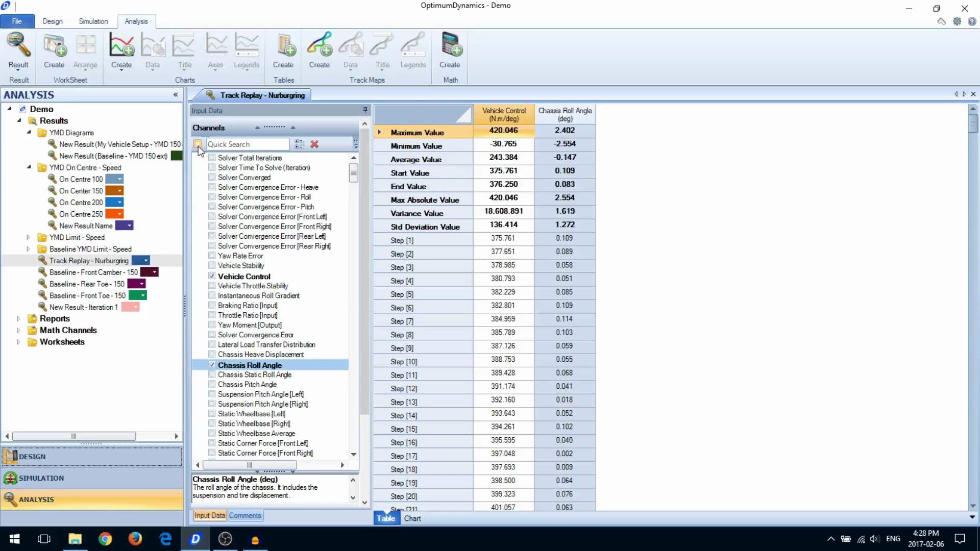
click(224, 144)
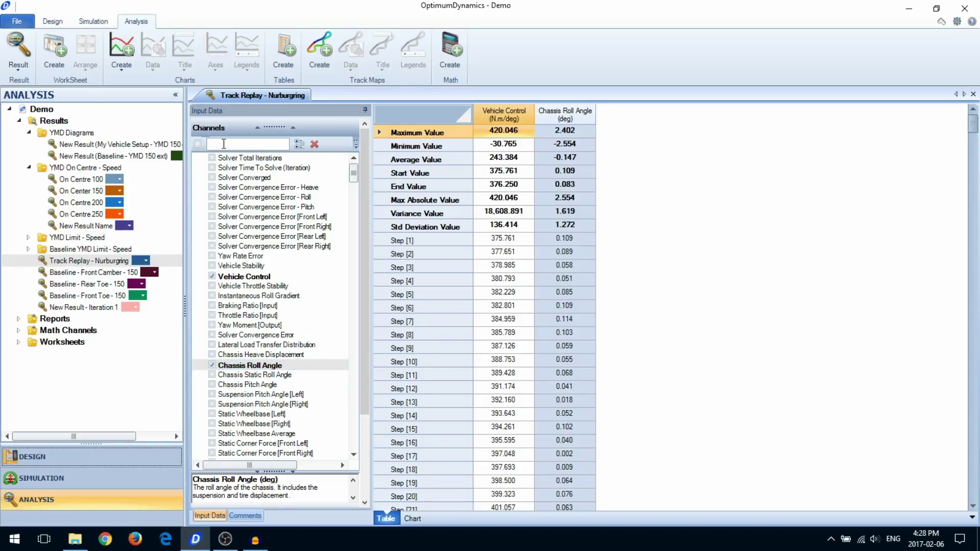
text(motion ratio)
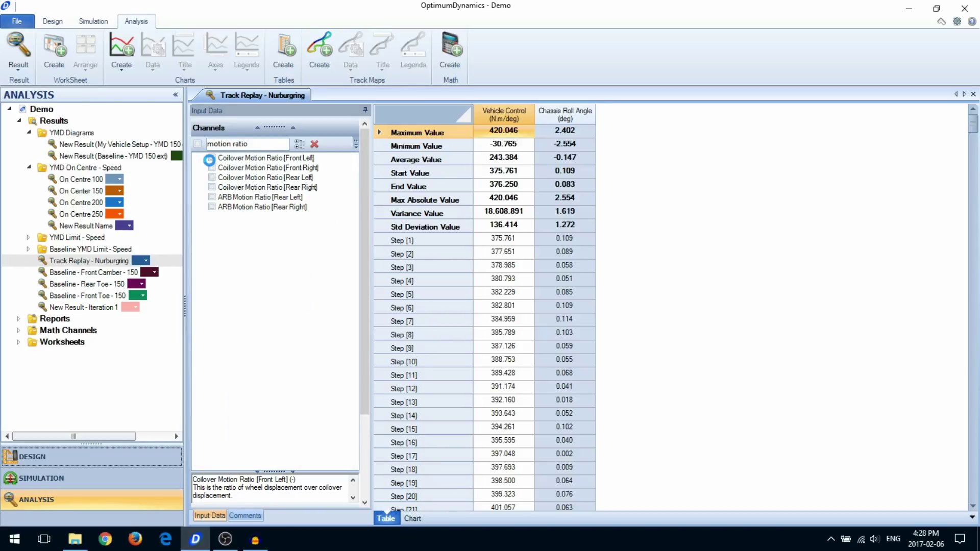
click(211, 158)
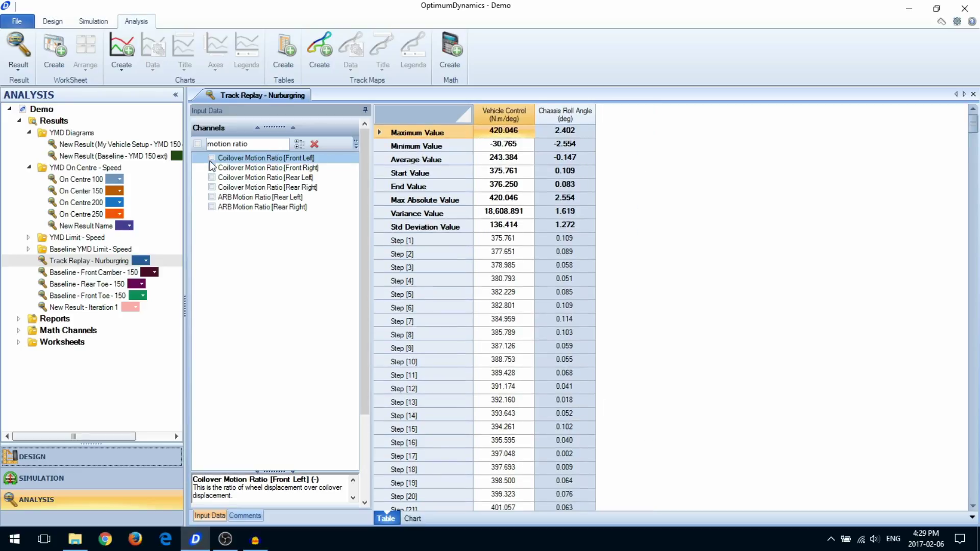
click(313, 144)
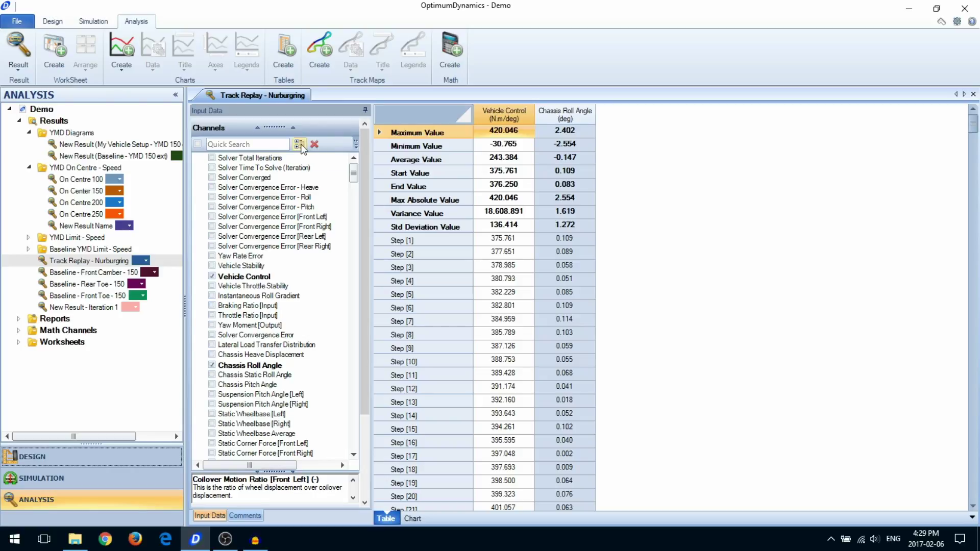
click(299, 144)
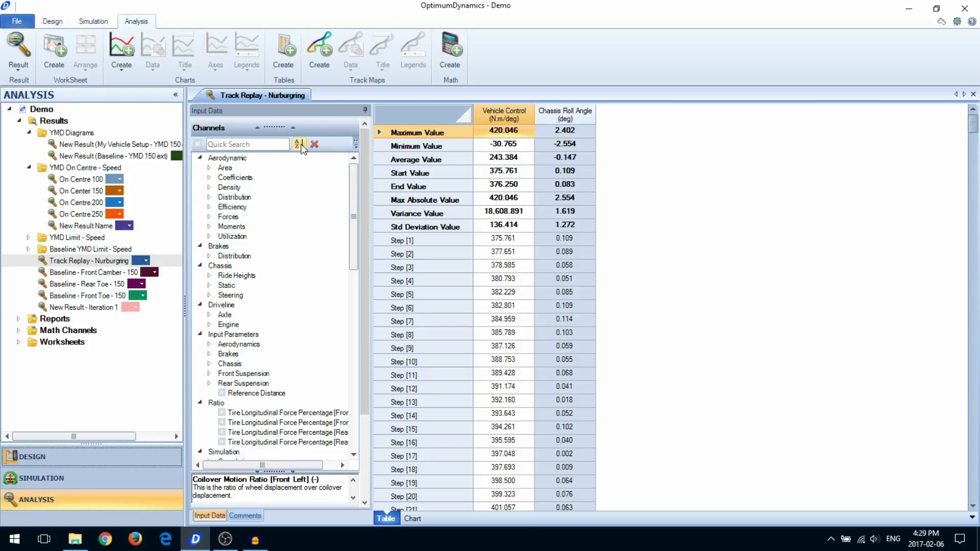
click(299, 145)
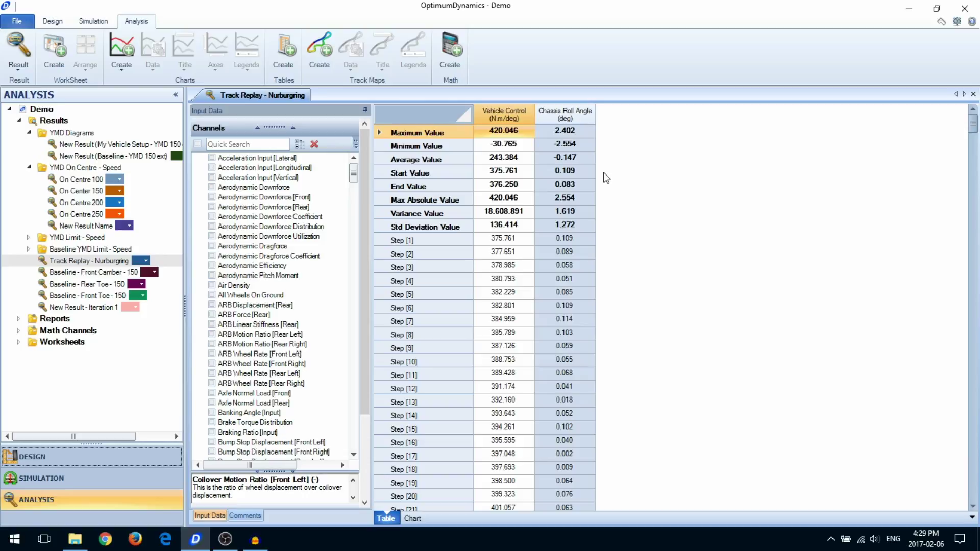
- Switch the Nurburging replay to the Chart view of Vehicle Control and Chassis Roll Angle
click(412, 519)
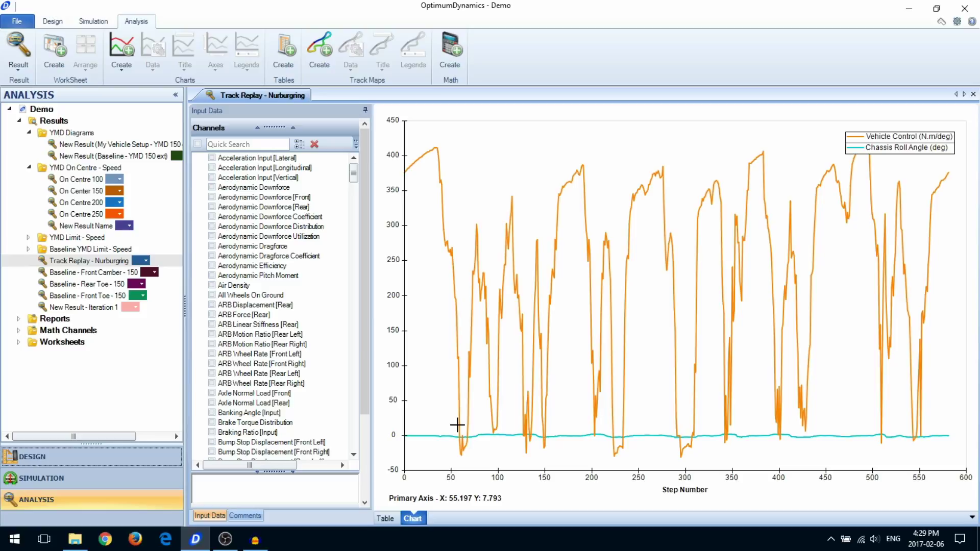
click(108, 144)
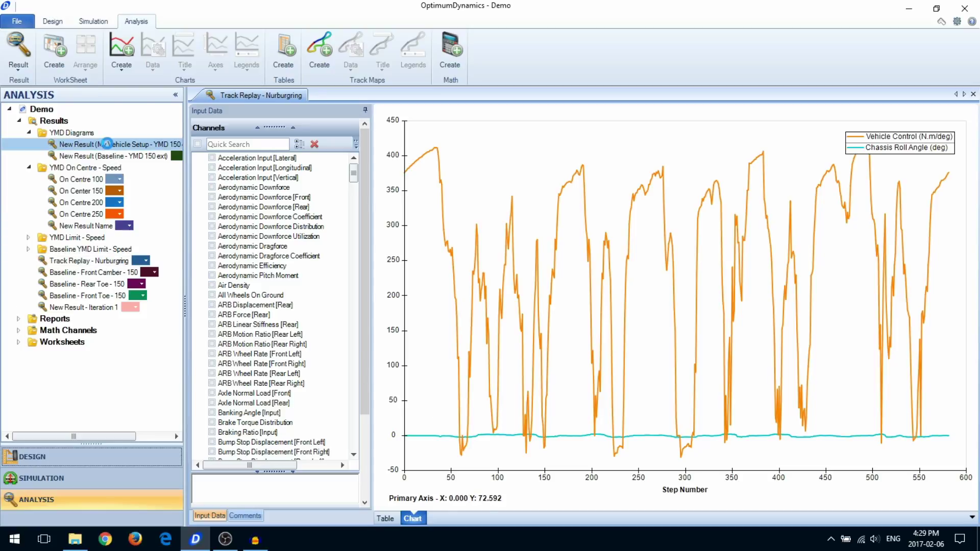
- Show the YMD 150 ext yaw moment diagram coloured by Chassis Roll Angle, then open Iteration 1
double_click(107, 145)
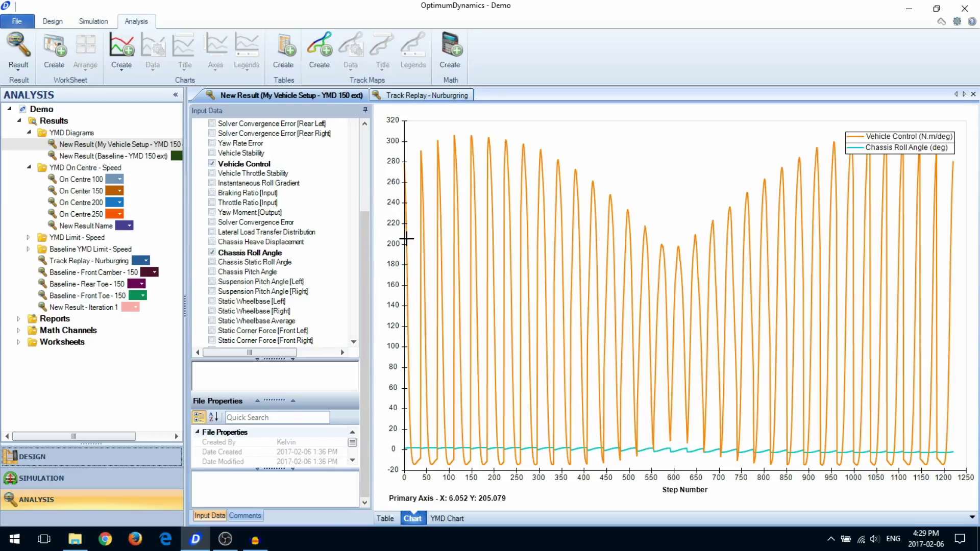
click(447, 518)
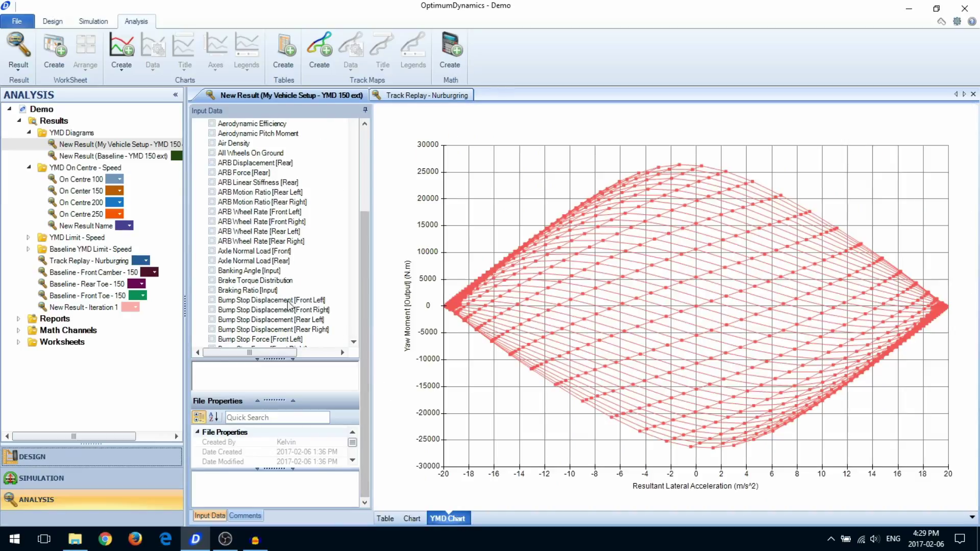
drag(352, 138, 354, 165)
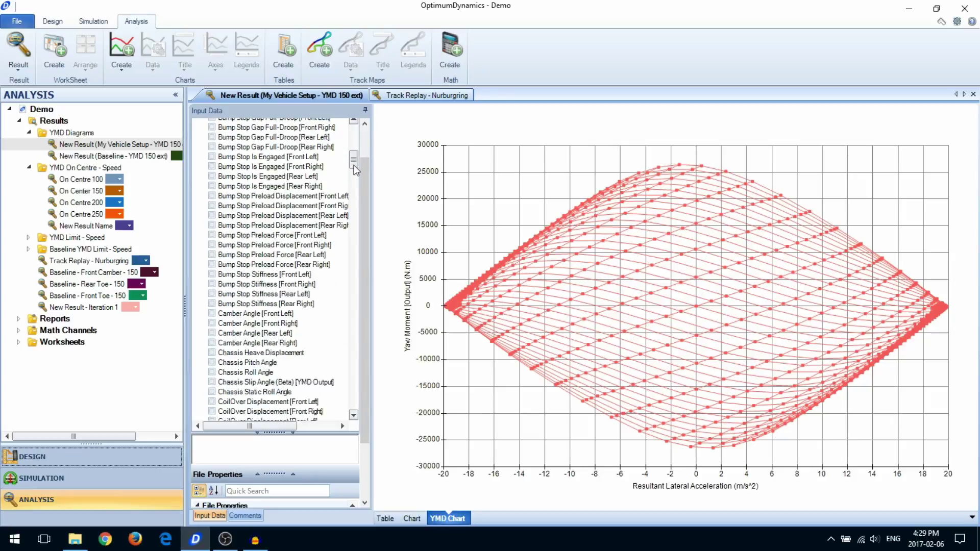
click(212, 254)
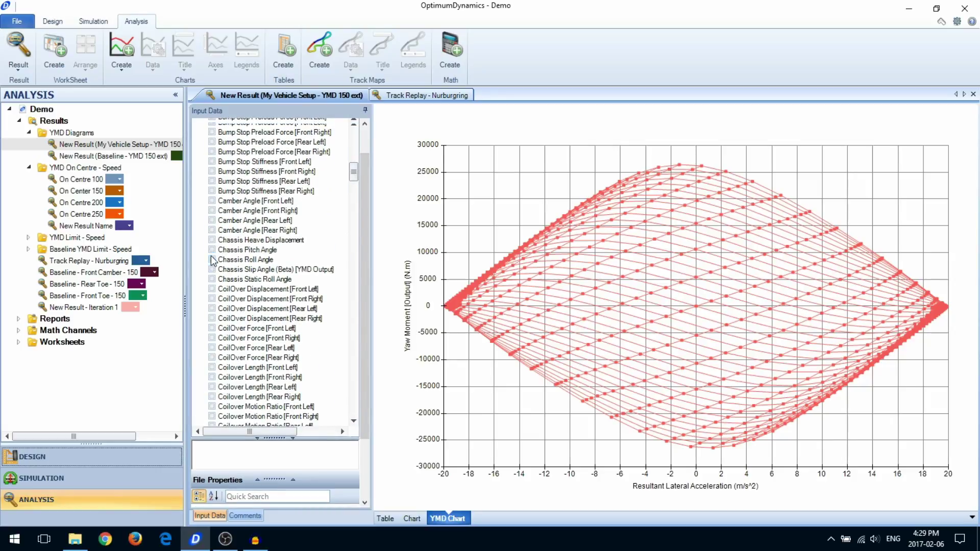
double_click(97, 307)
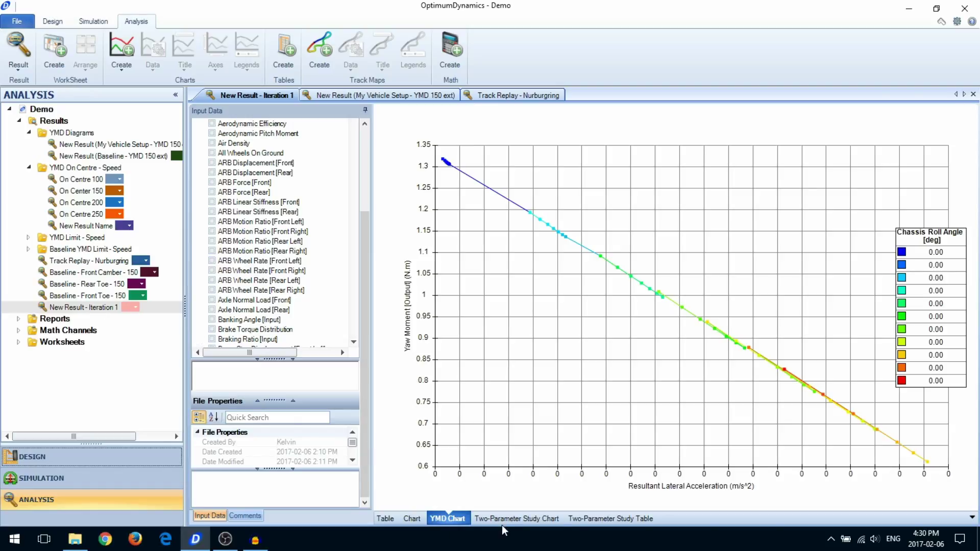
- Show Iteration 1's study as a rotated 3D surface, then a table, and select On Centre 100–250
click(517, 518)
drag(640, 448, 649, 415)
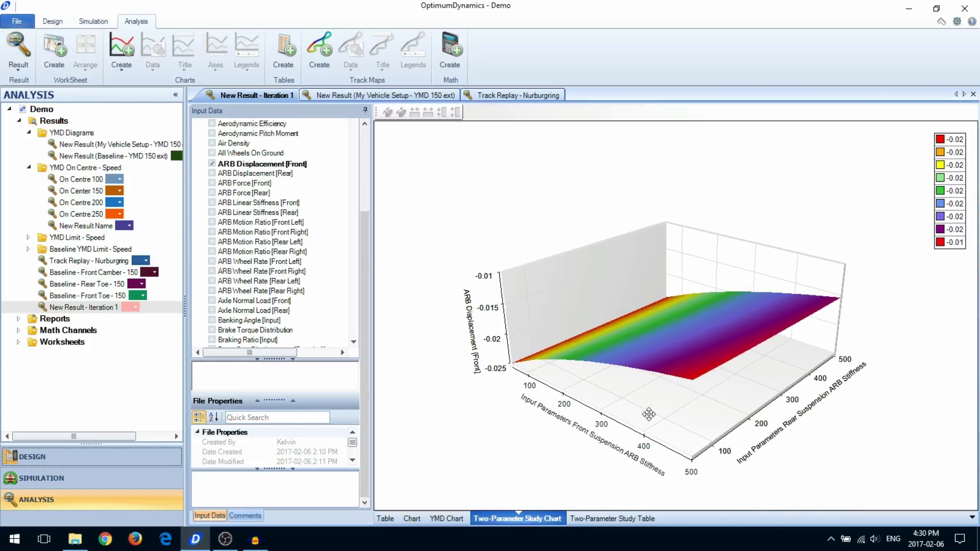
click(613, 518)
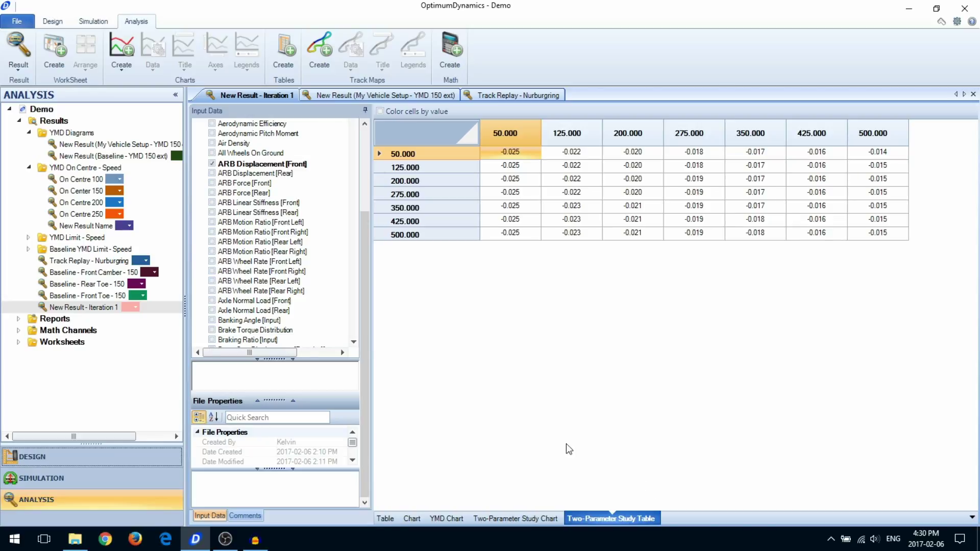
click(82, 181)
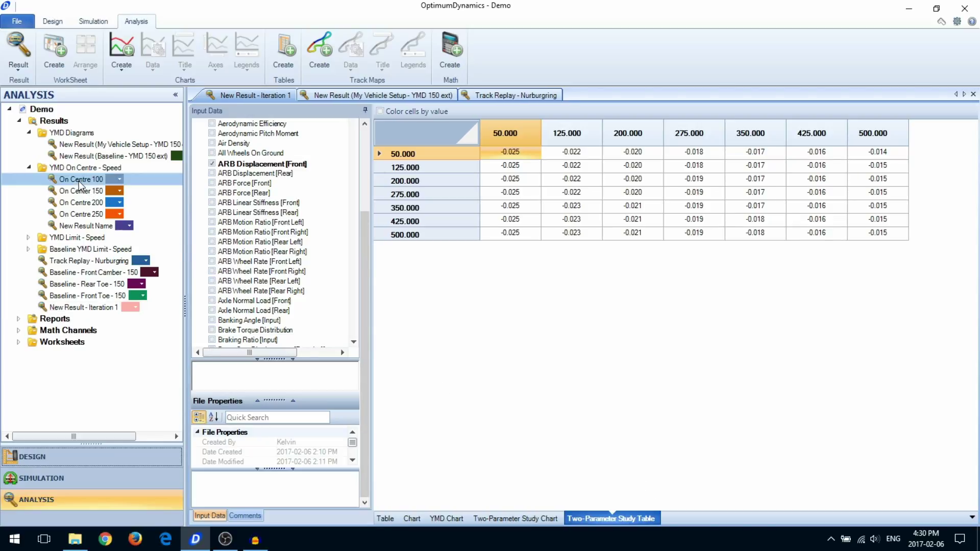
shift+click(79, 214)
- Merge the four selected On Centre results and name the merge 'My Merged Result'
right_click(79, 214)
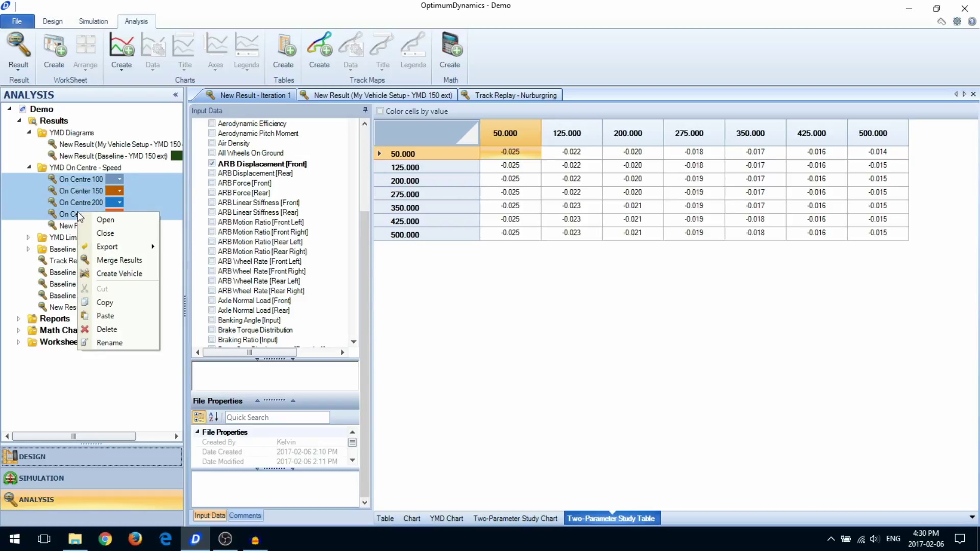
click(119, 261)
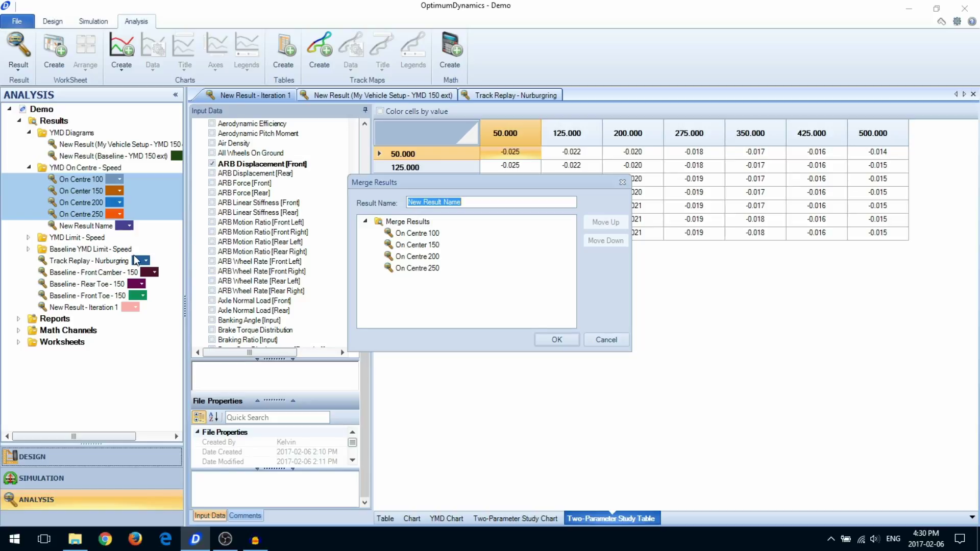
click(485, 203)
key(ctrl+a)
text(My Merged REsul)
key(BackSpace)
key(BackSpace)
key(BackSpace)
text(esult)
- Move On Centre 100 down and back to first, then confirm the merge
click(402, 233)
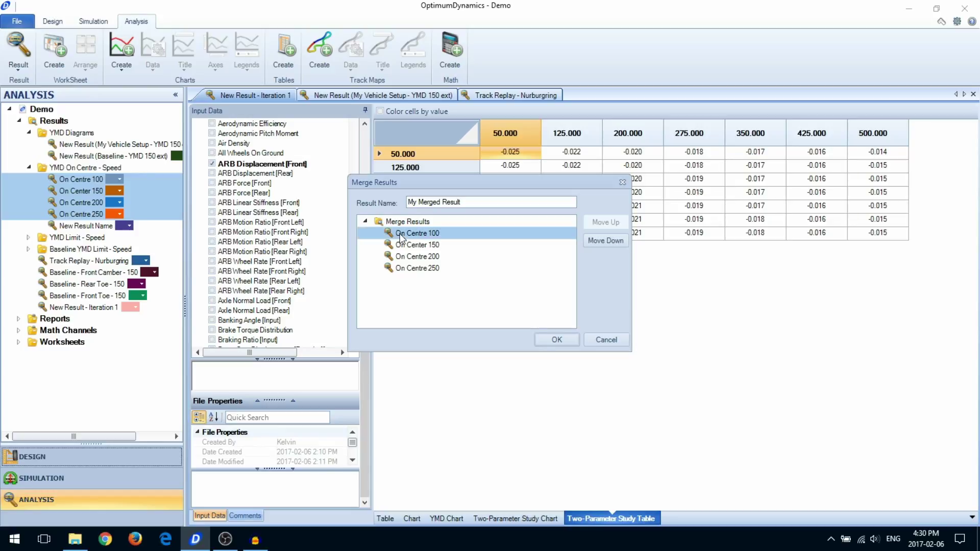
click(604, 241)
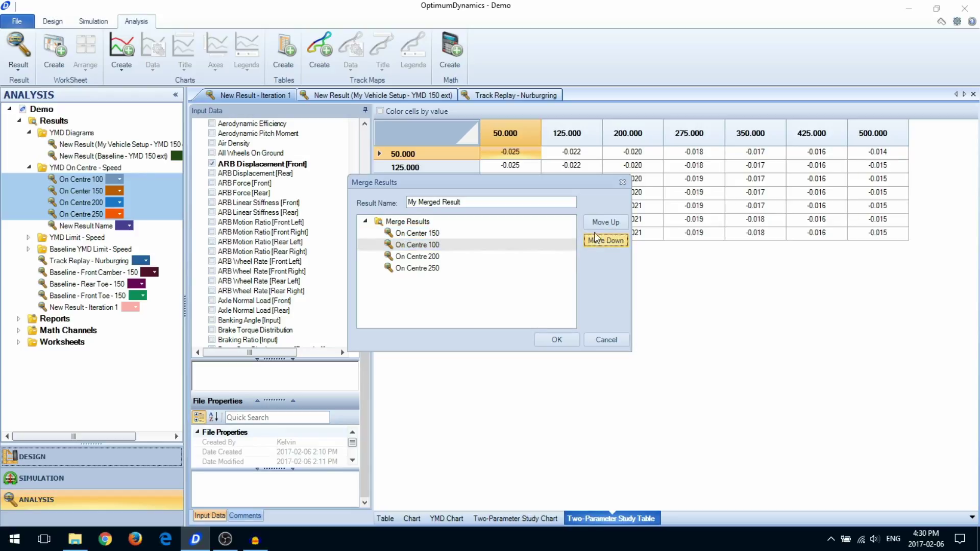
click(605, 223)
click(566, 337)
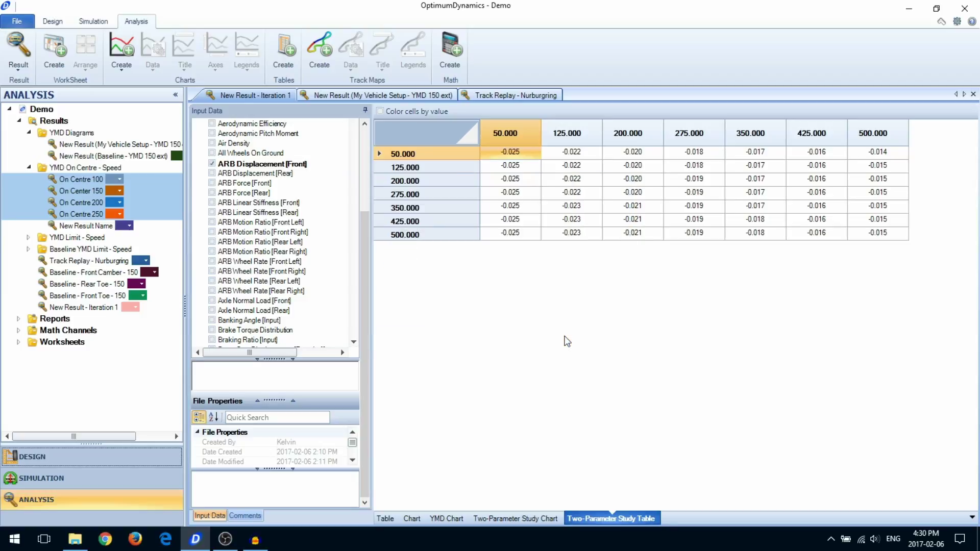